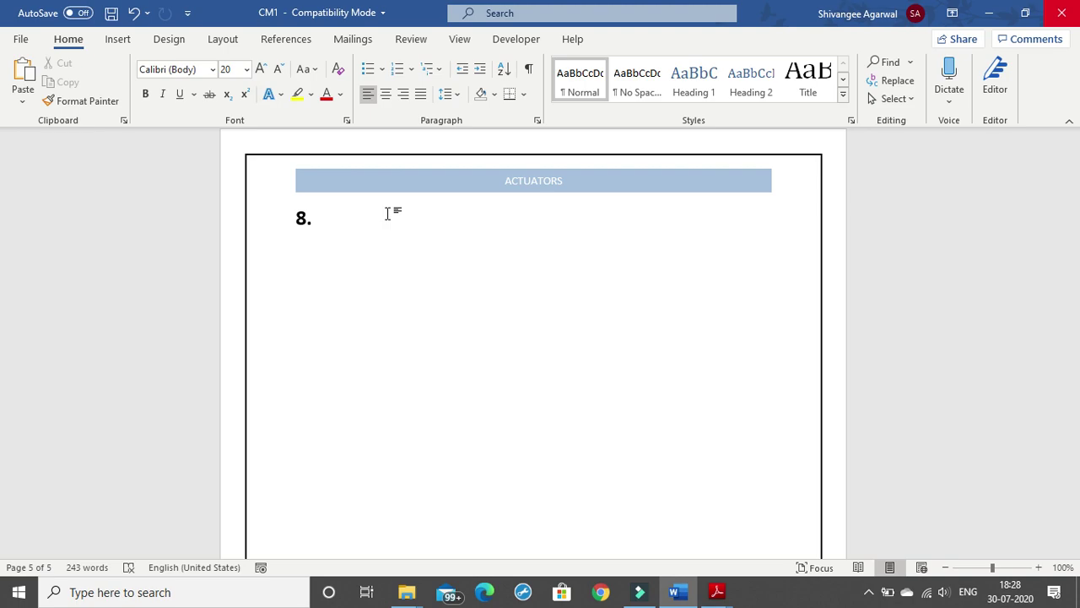
- Snap the Word window showing question 8 to the right half of the screen
key(super+Right)
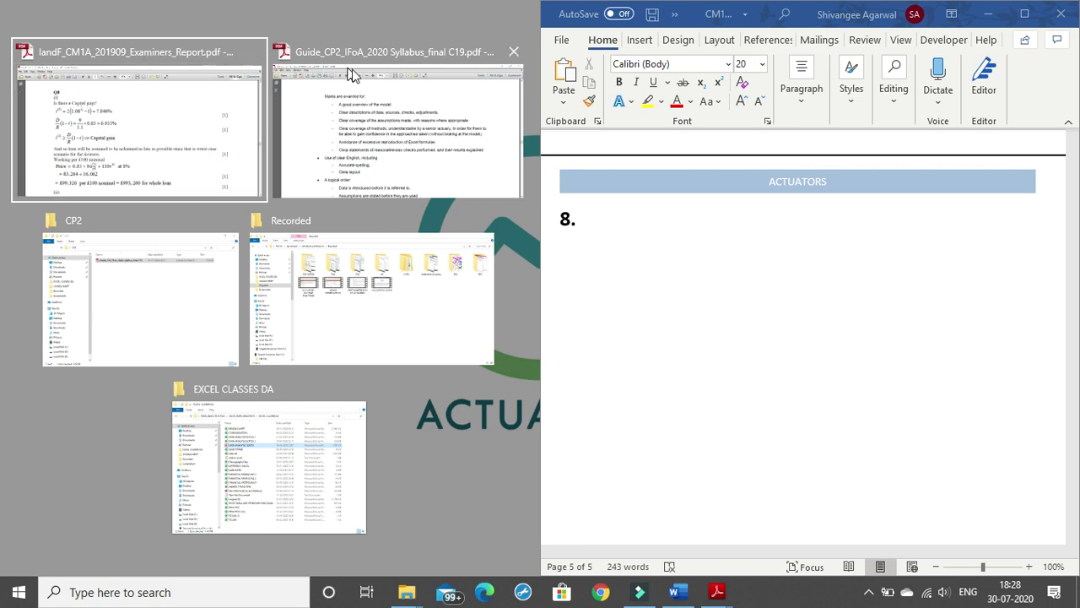
- Place the Examiners Report PDF on the left in Read Mode, zoomed to the Q8 solution
click(123, 103)
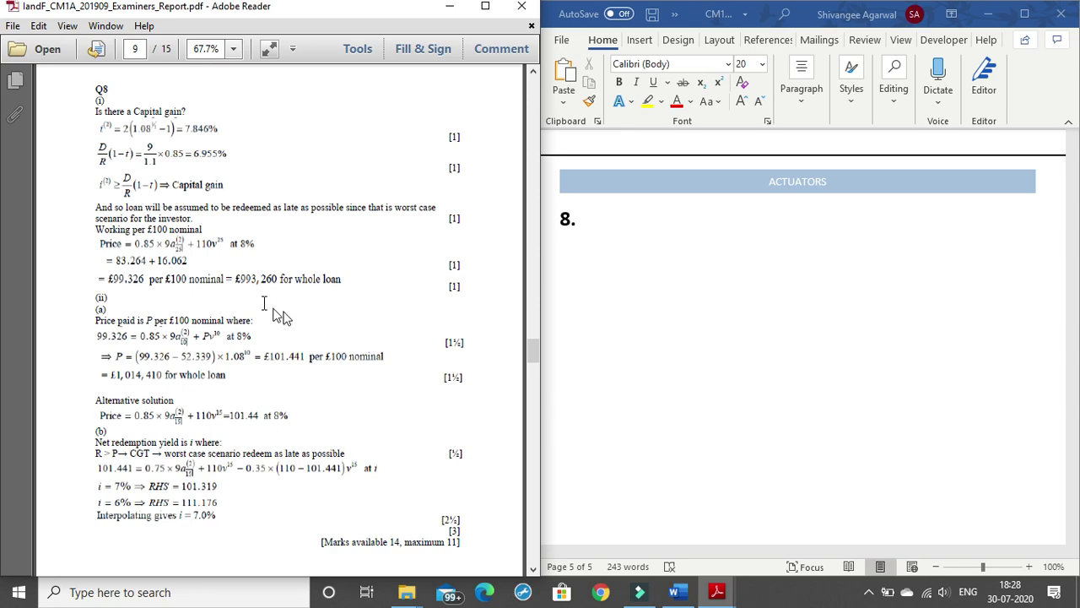
scroll(230, 282, up, 2)
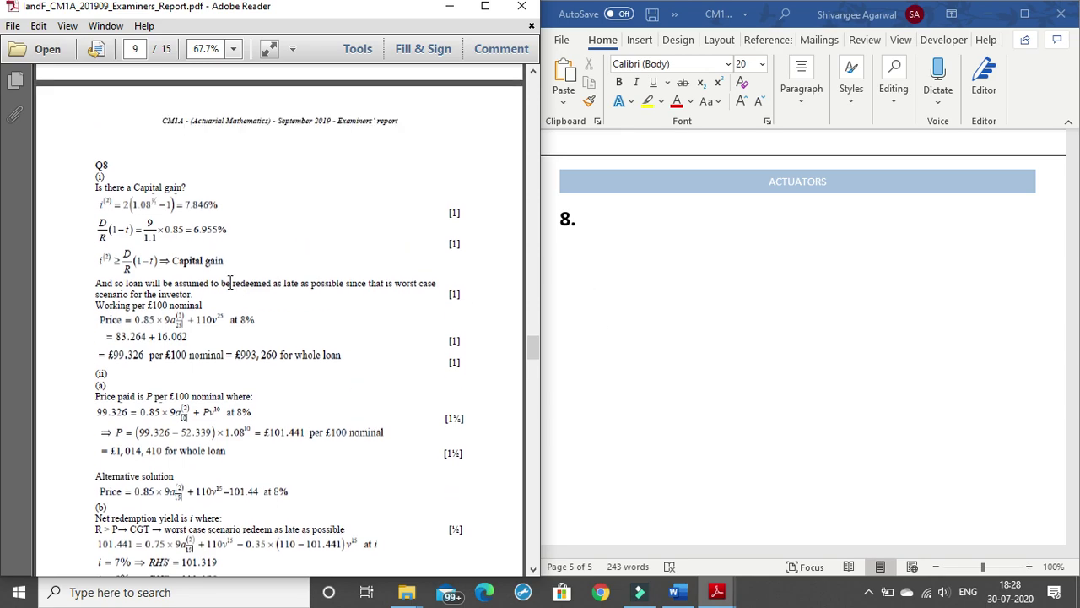
click(269, 49)
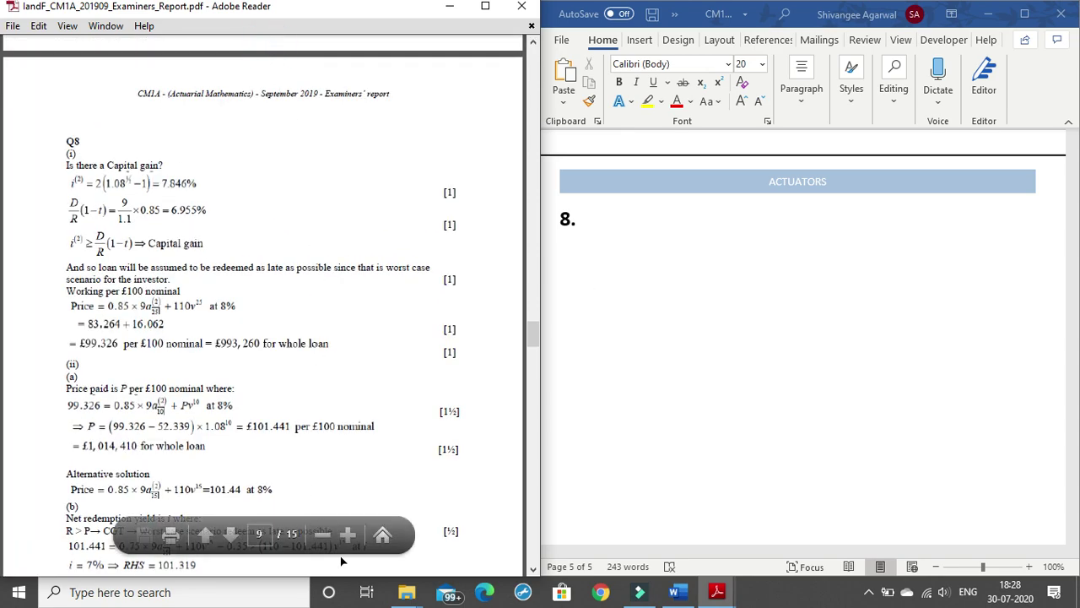
click(348, 523)
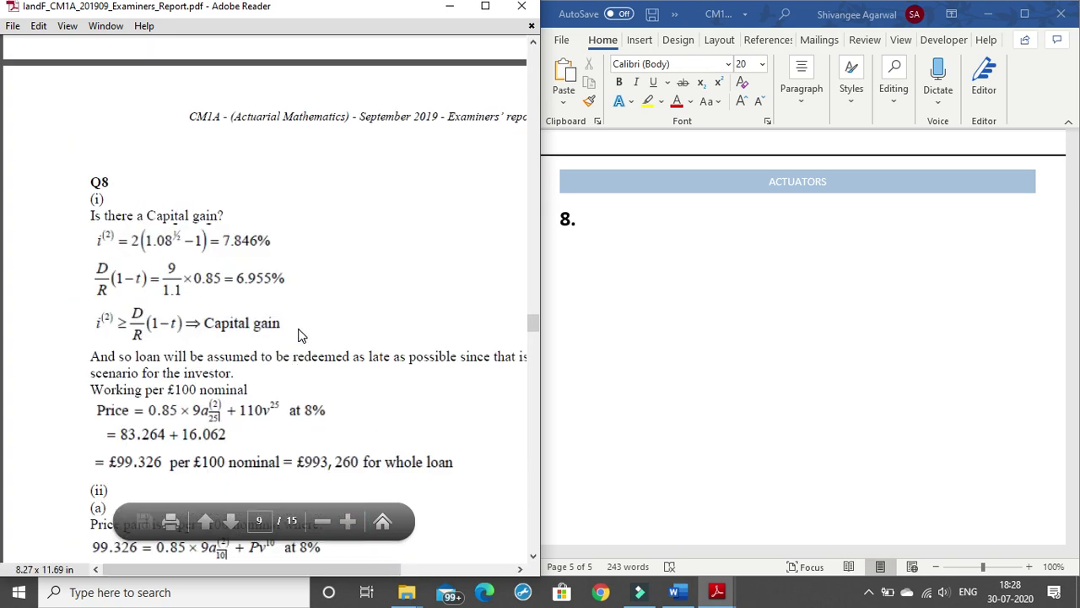
scroll(279, 312, down, 2)
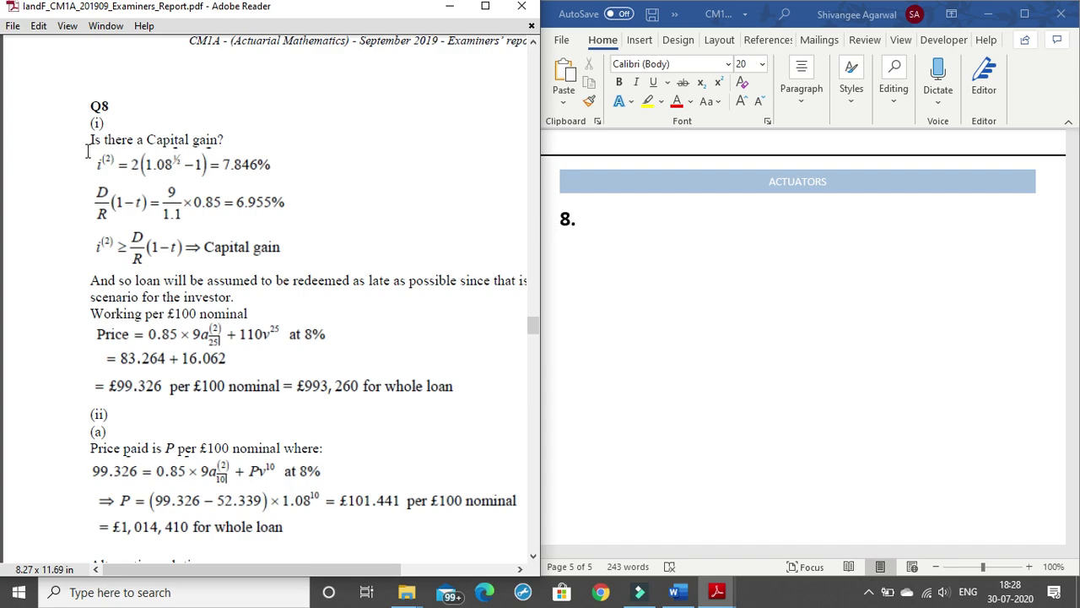
- Add '(i)' after '8.' and put 'i(2) =' on its own line
click(600, 218)
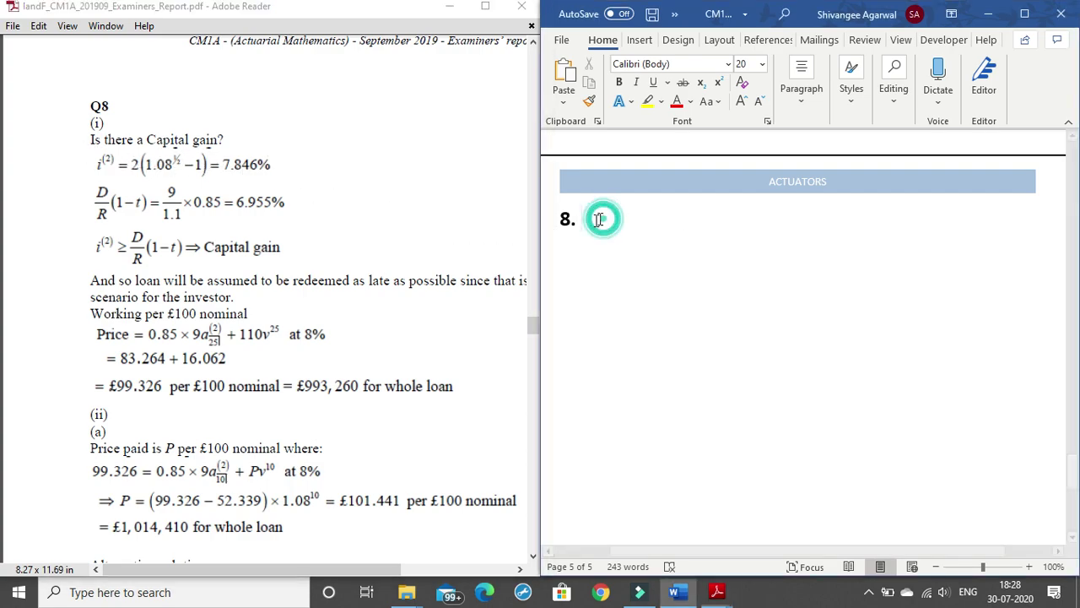
text((i) )
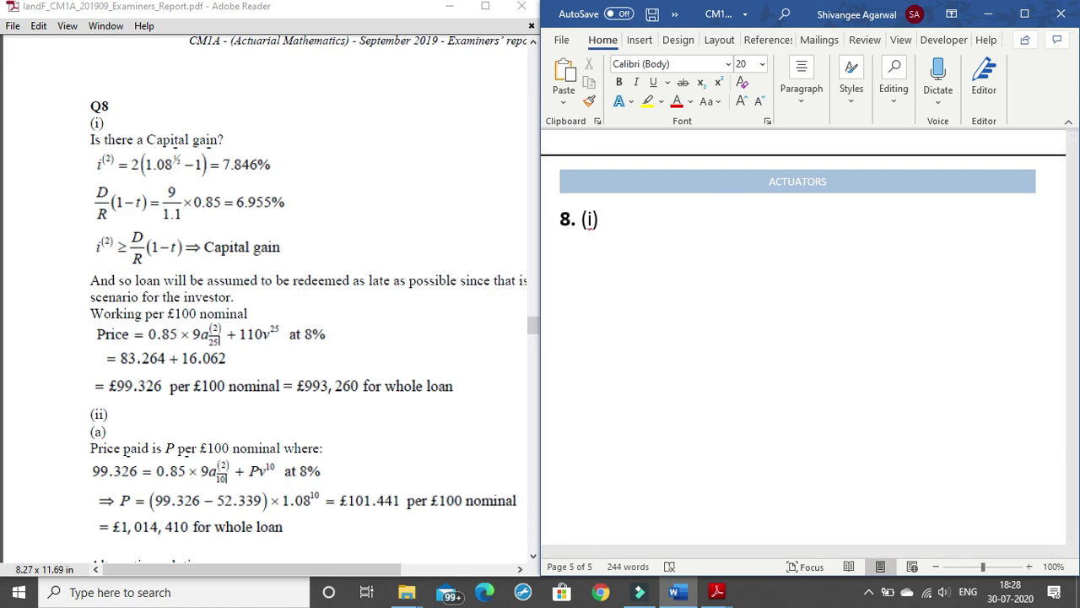
text(i(2) =)
click(602, 219)
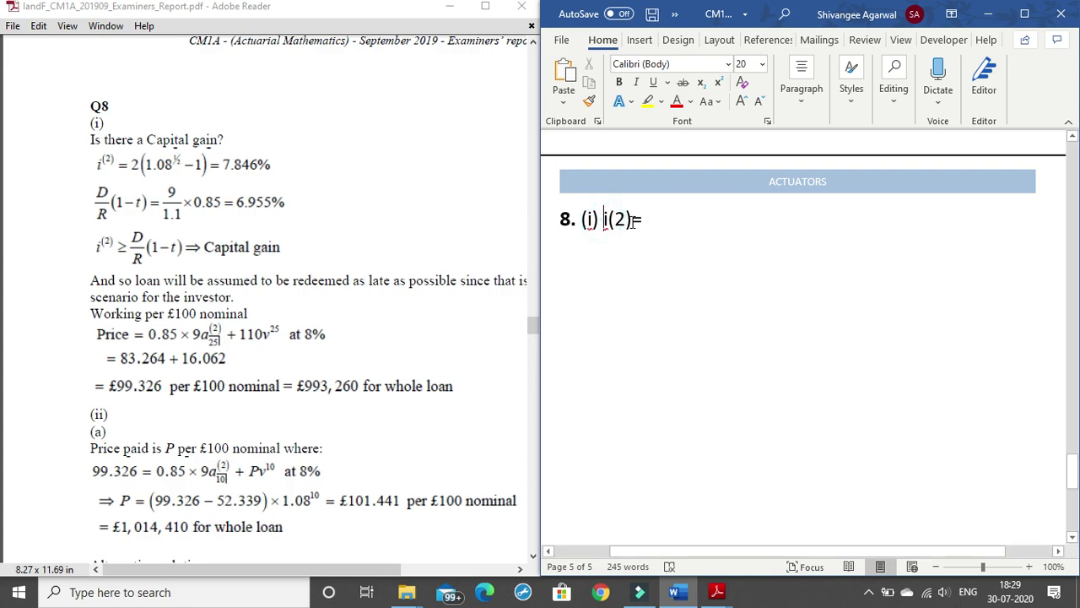
key(Return)
key(Right)
key(Right)
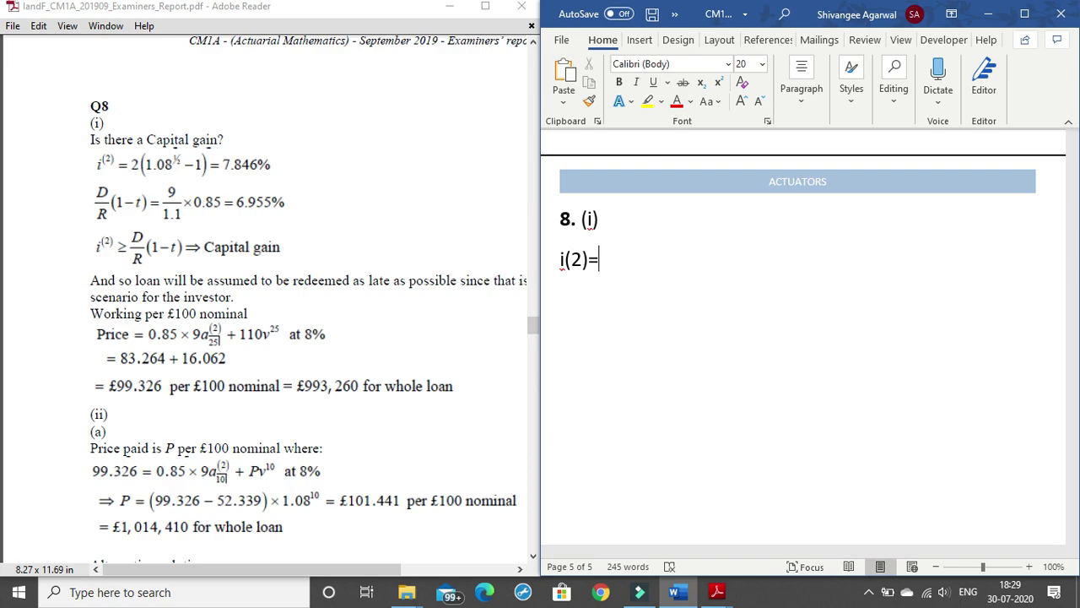
- Complete the line as 'i(2)= 2*(1.08^1/2 -1 )= 7.846%' and start a new line
text(2*(1.08^)
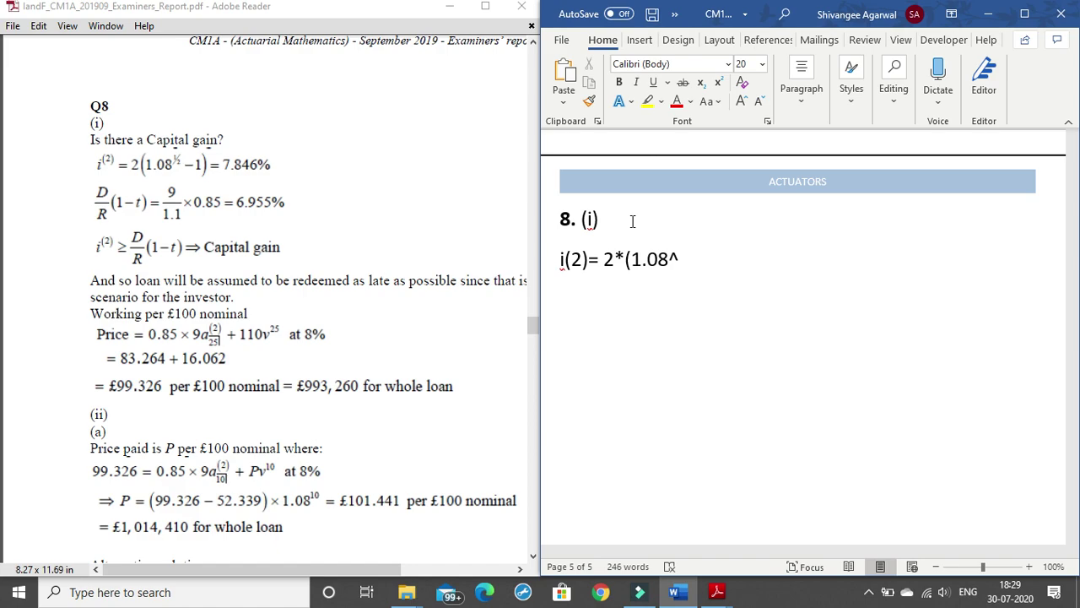
text(0.5)
key(BackSpace)
key(BackSpace)
key(BackSpace)
text(1/2 -1 )= )
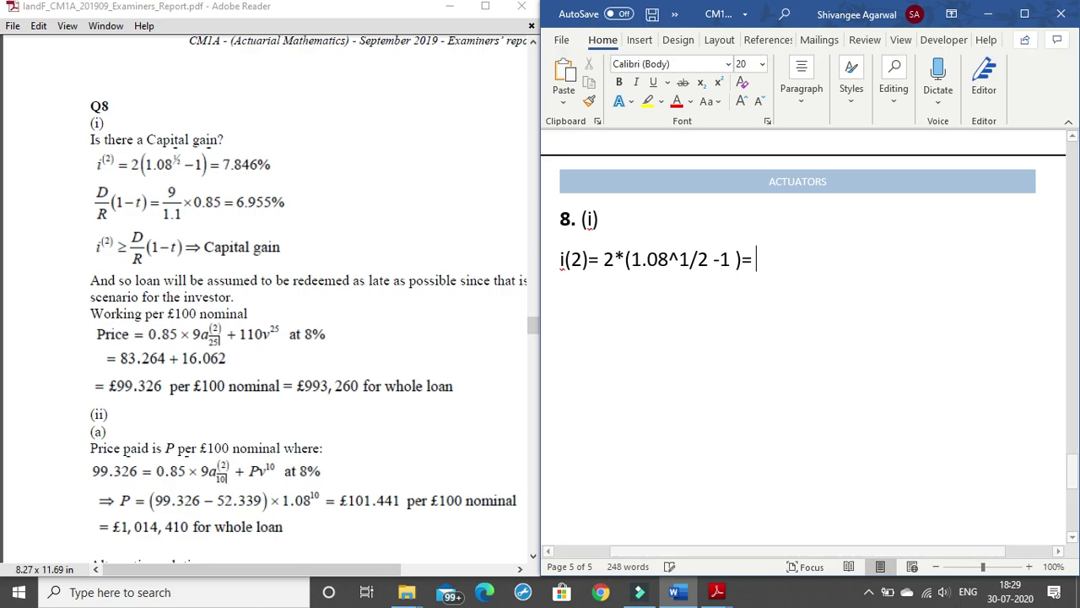
text(7.8)
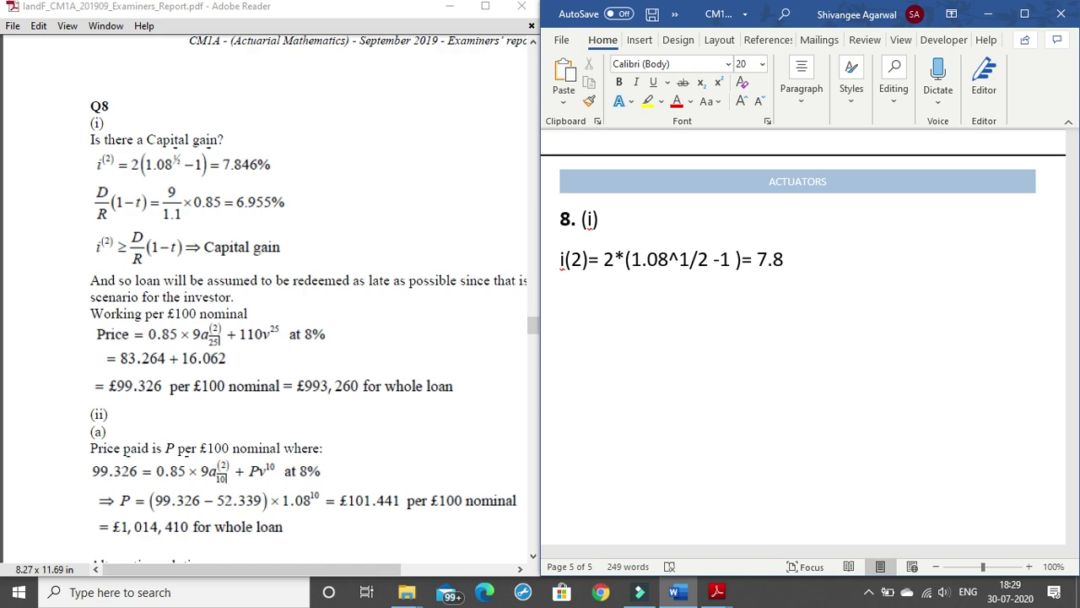
text(46%)
key(Return)
- Copy 'i(2)=' onto the next line and change it to 'i(2) >='
drag(562, 259, 604, 260)
key(ctrl+c)
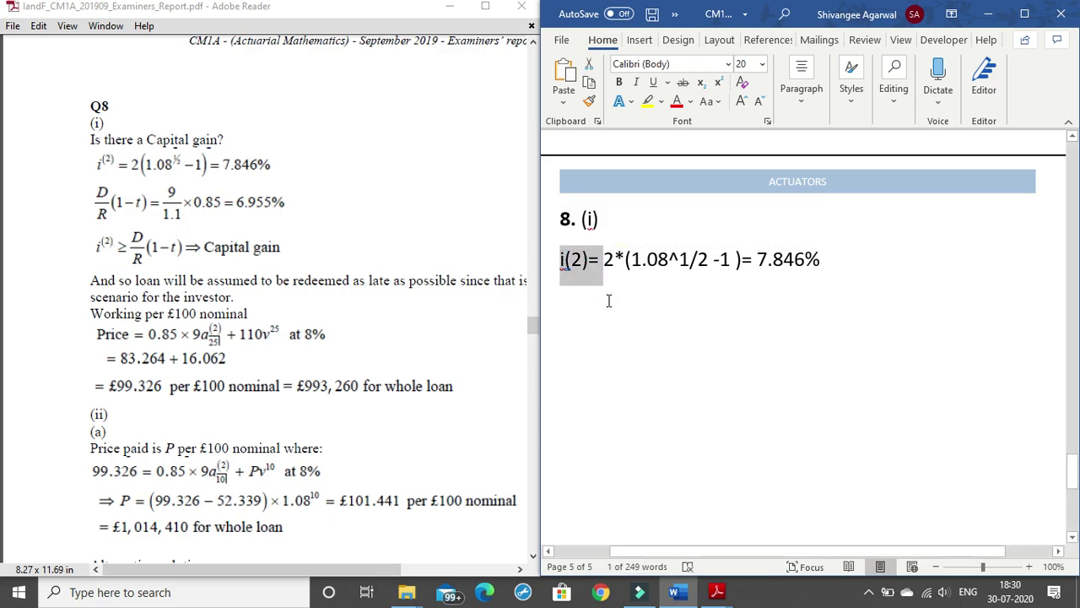
click(567, 307)
key(ctrl+v)
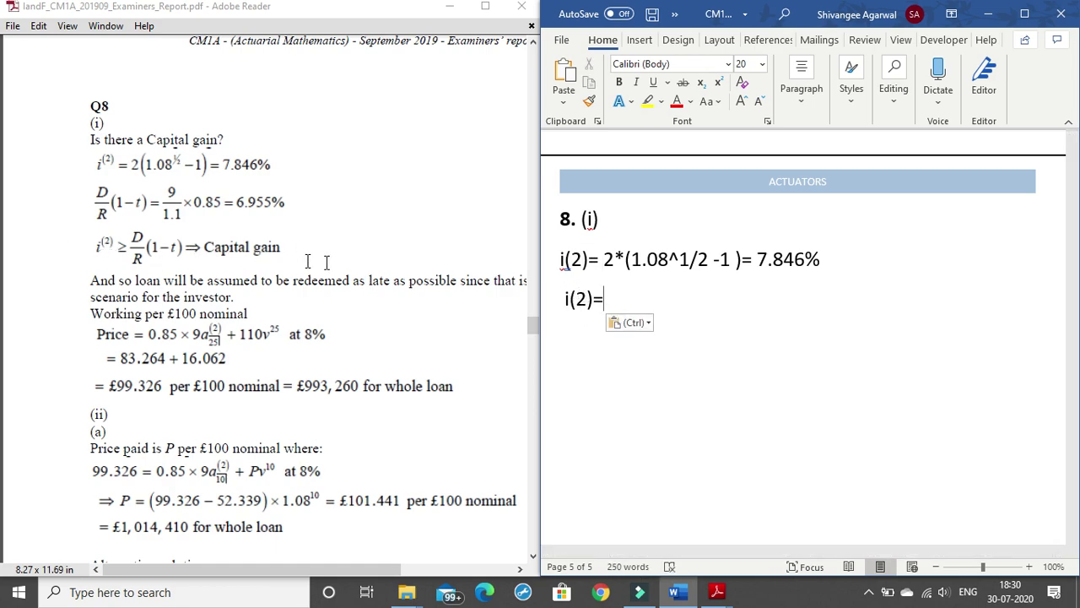
click(591, 298)
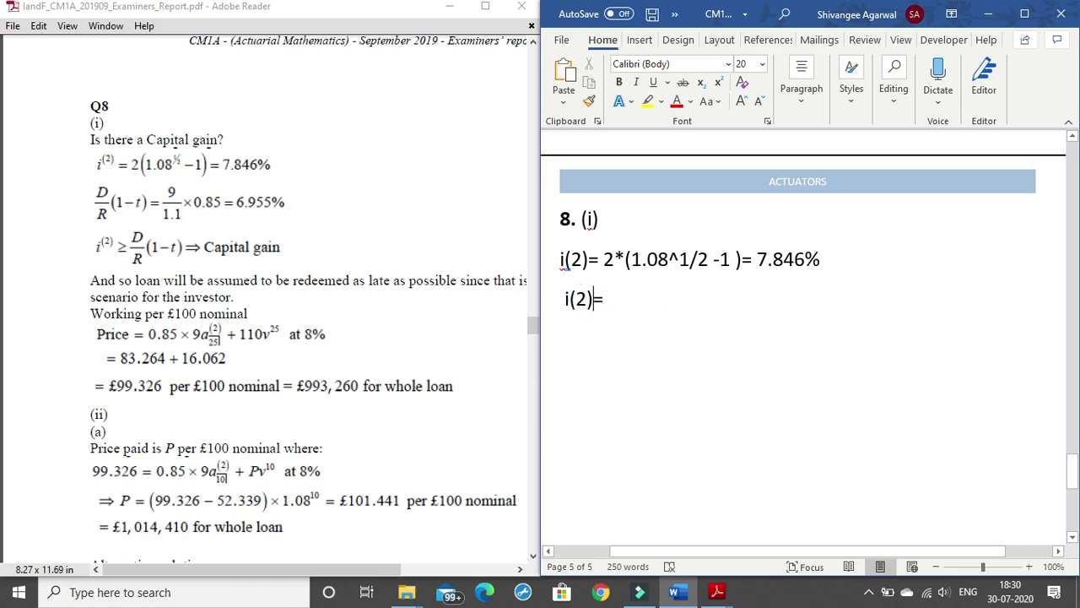
text(>)
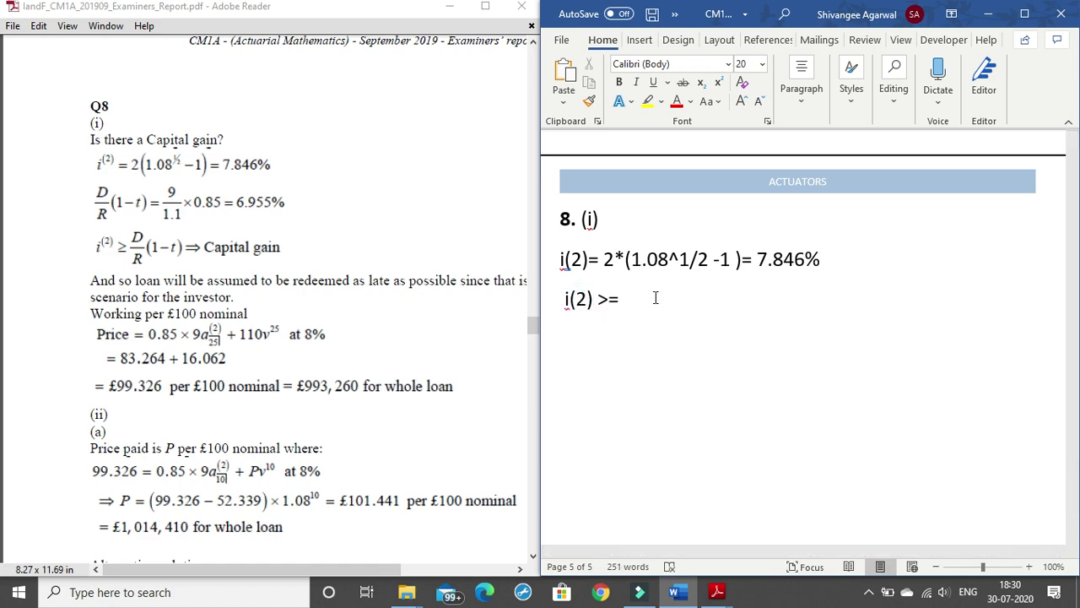
- Finish the capital gain test with '(D/R) * (1-t)'
key(End)
key(Return)
text(D/R))
key(Left)
key(Left)
key(Left)
key(Left)
text(()
key(Right)
key(Right)
key(Right)
key(Right)
text(* *)
key(BackSpace)
text((1-t))
- Locate and mark the Price working in the examiners' report PDF
scroll(317, 256, down, 2)
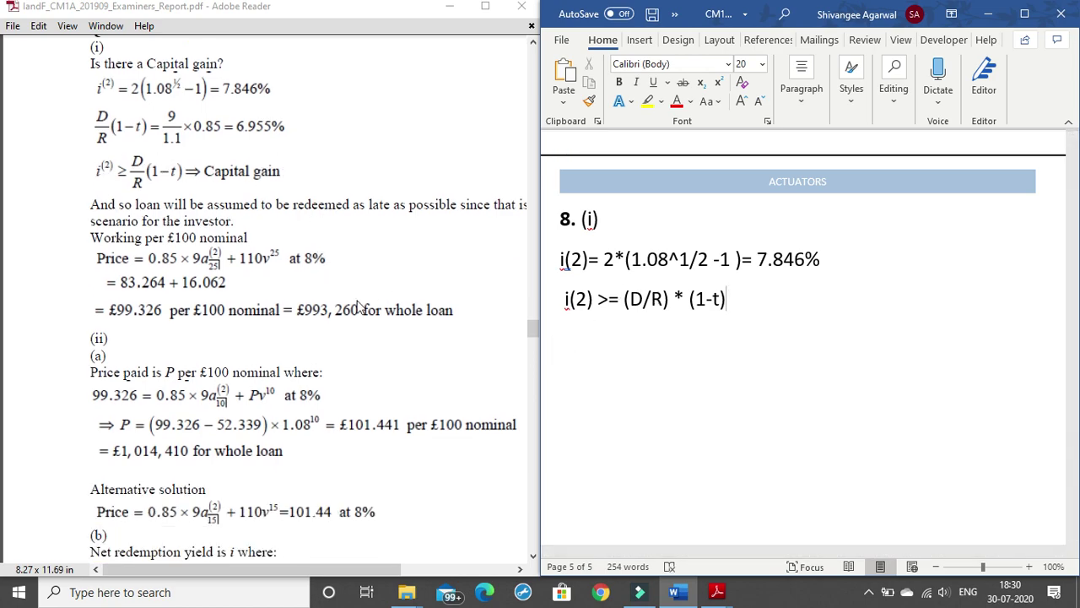
scroll(296, 363, down, 2)
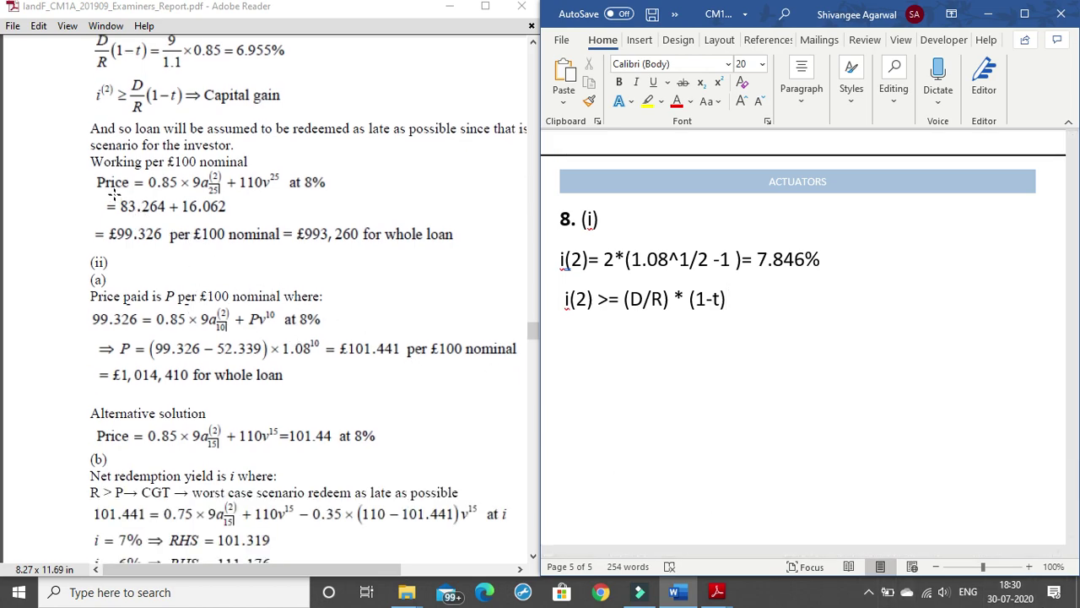
click(577, 342)
drag(92, 177, 327, 186)
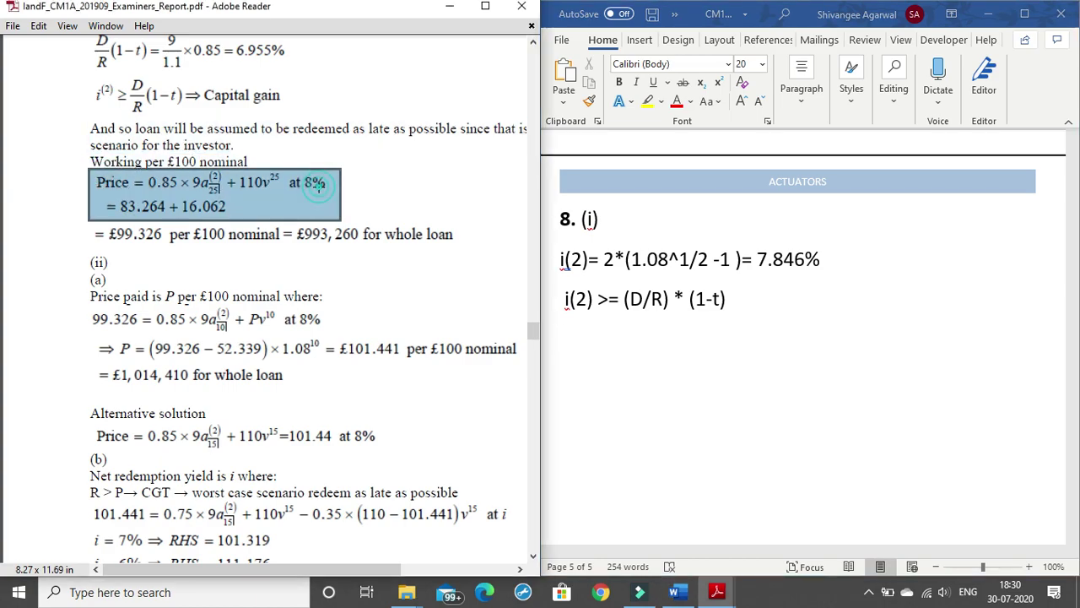
click(245, 188)
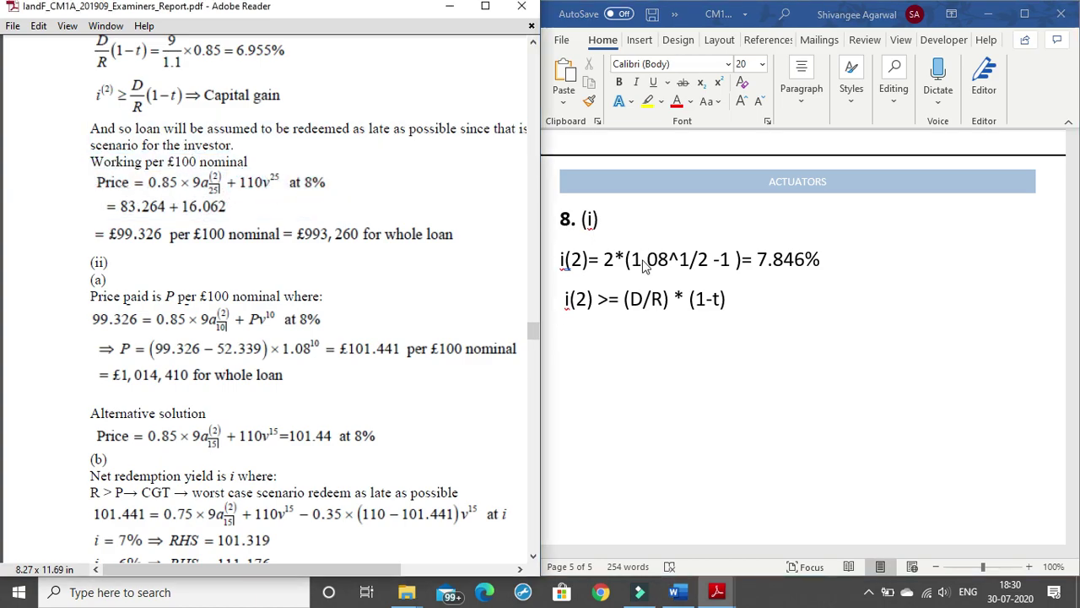
key(Page_Down)
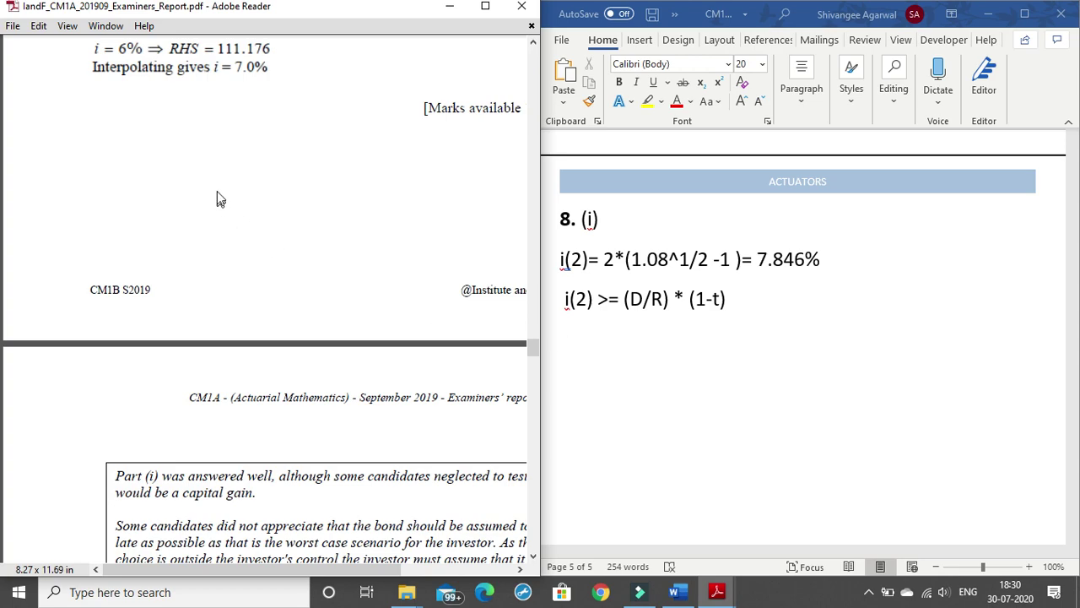
scroll(217, 198, up, 10)
- Start a new line below the test reading 'price = 0.85 *'
click(709, 328)
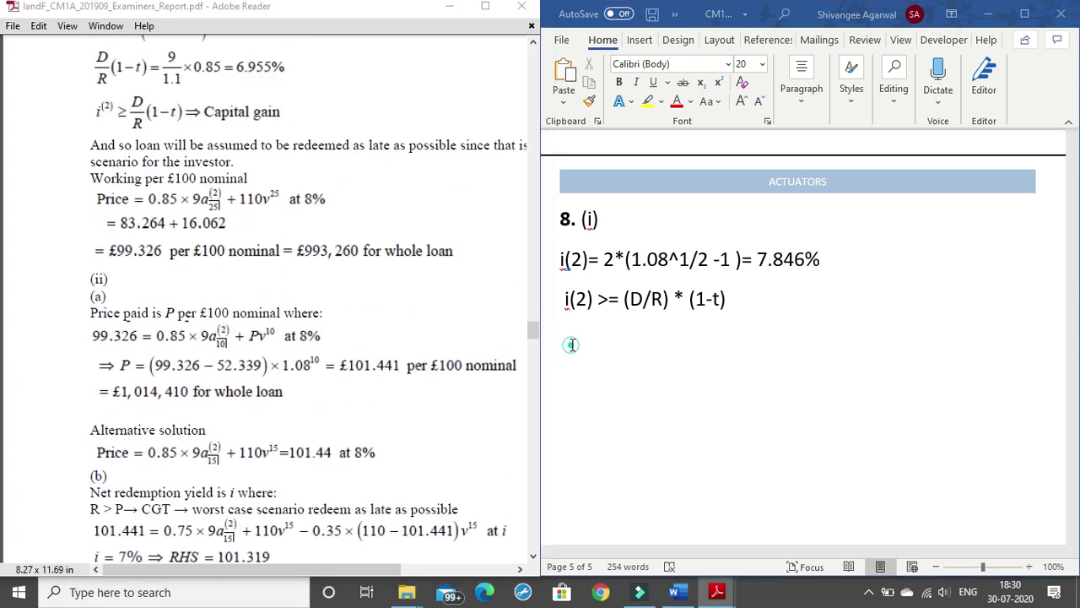
key(Return)
text(price )
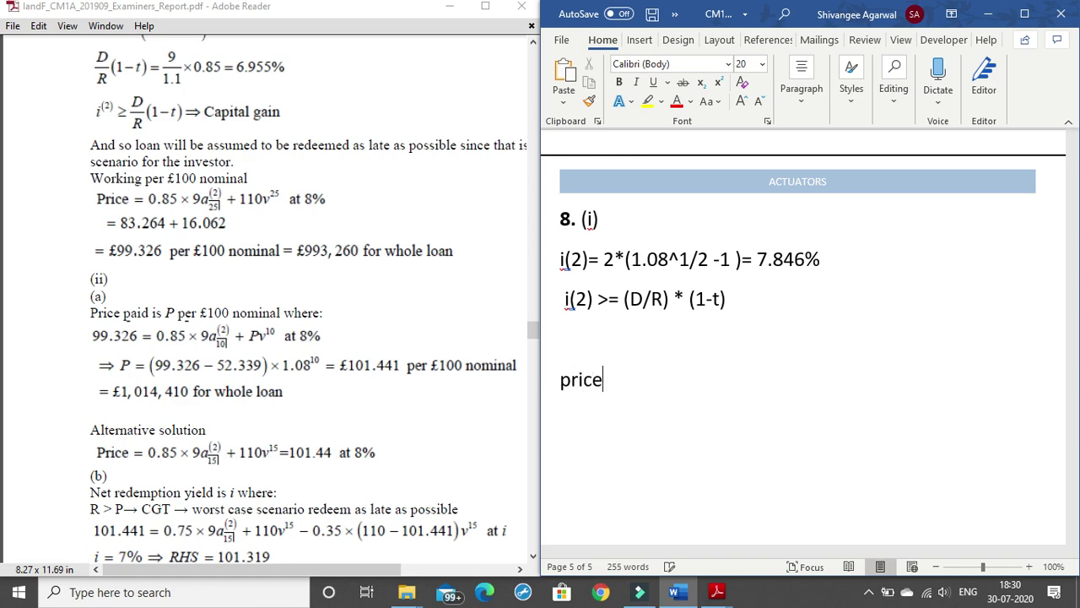
text(= 0.85 *)
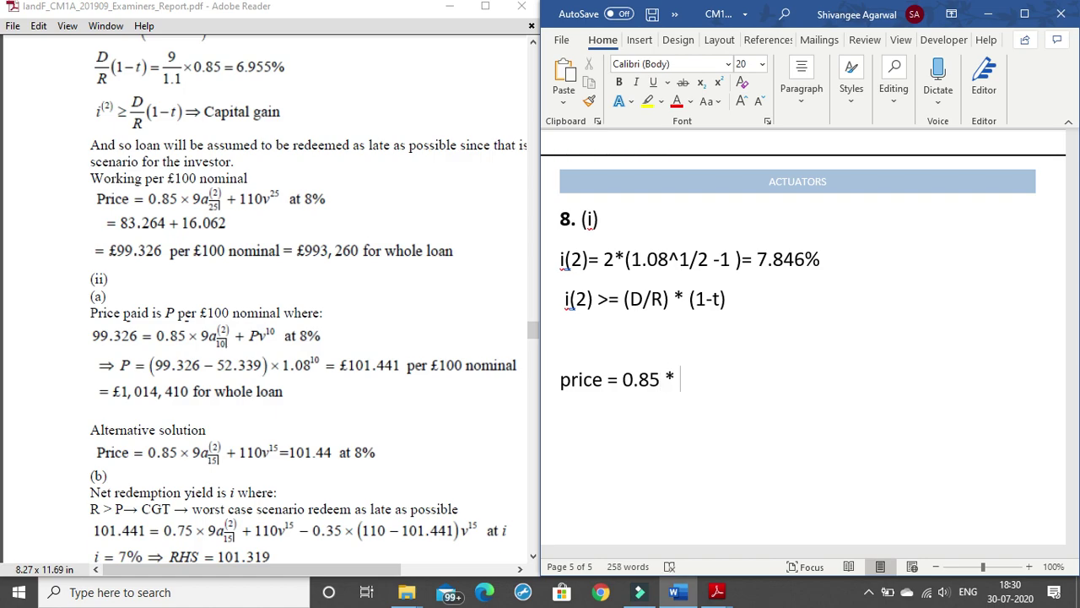